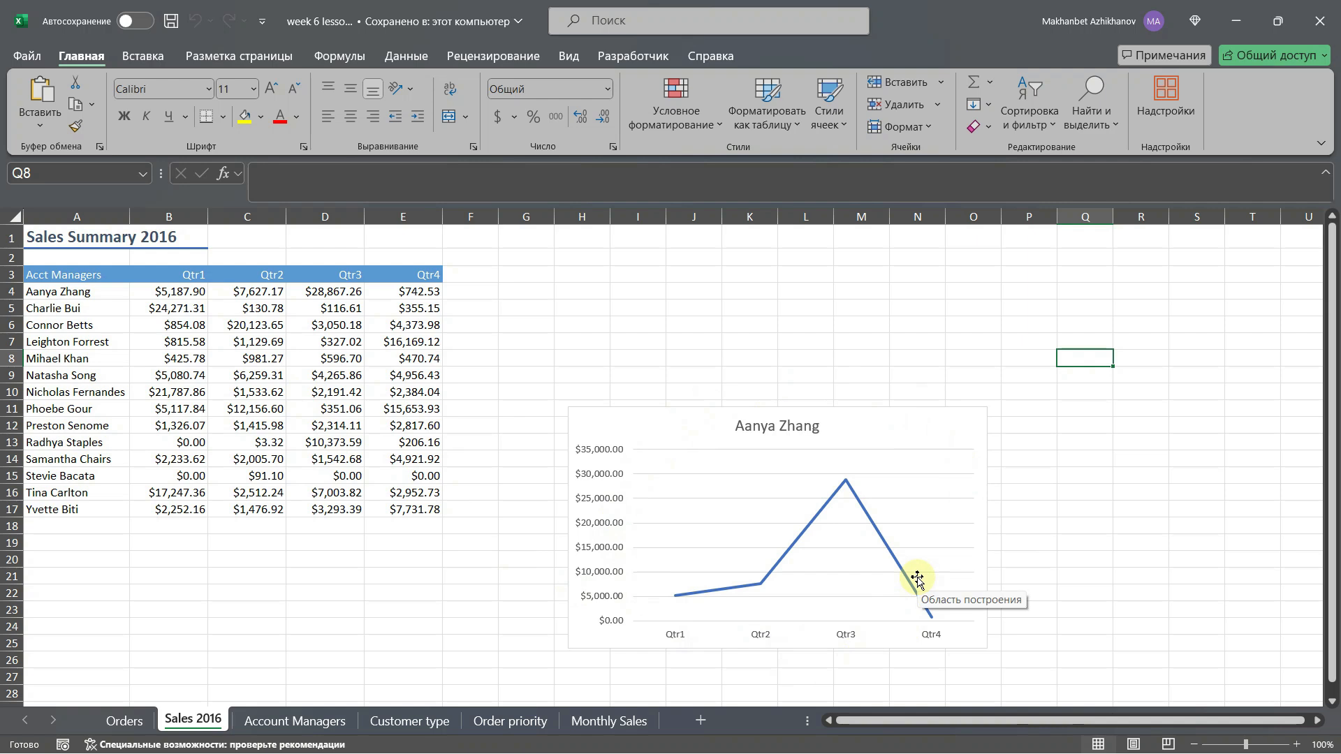
Step: Spread out the four overlapping charts on the Sales 2016 sheet so they stand apart beside and below the table
click(914, 434)
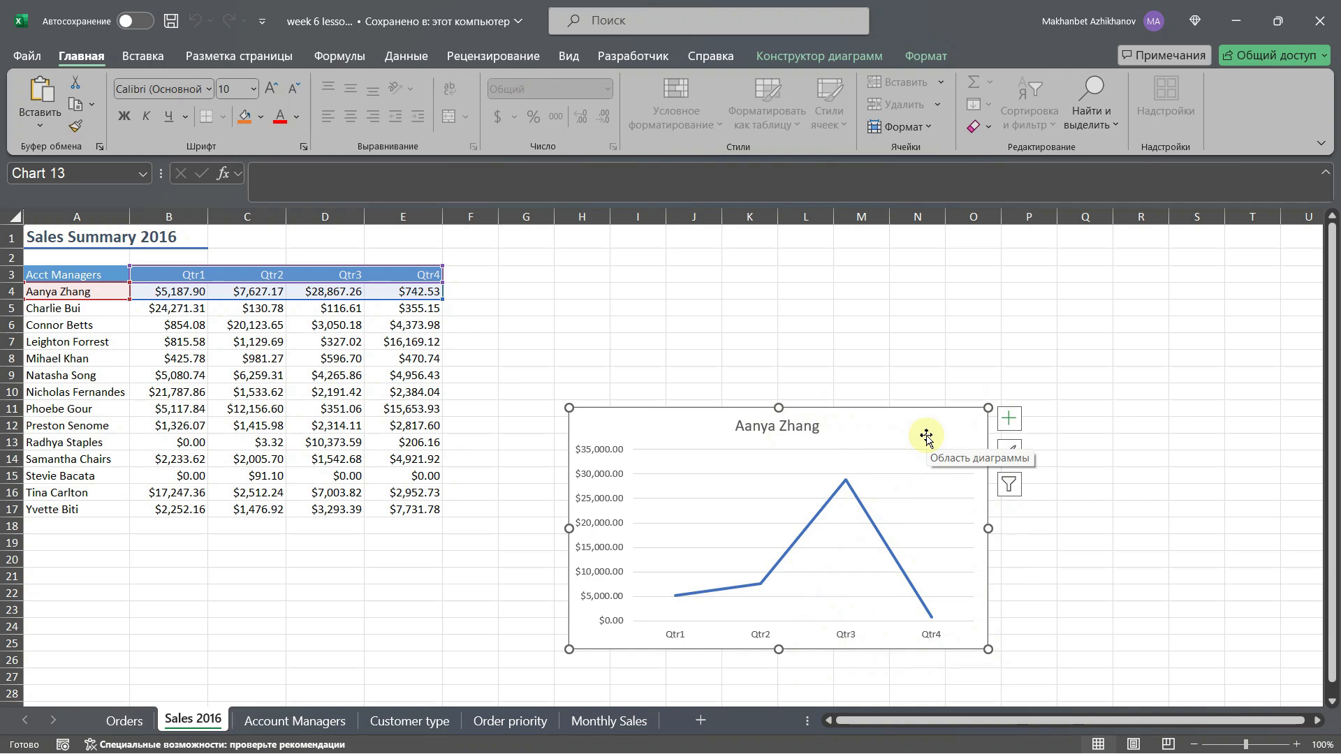
drag(656, 431, 995, 268)
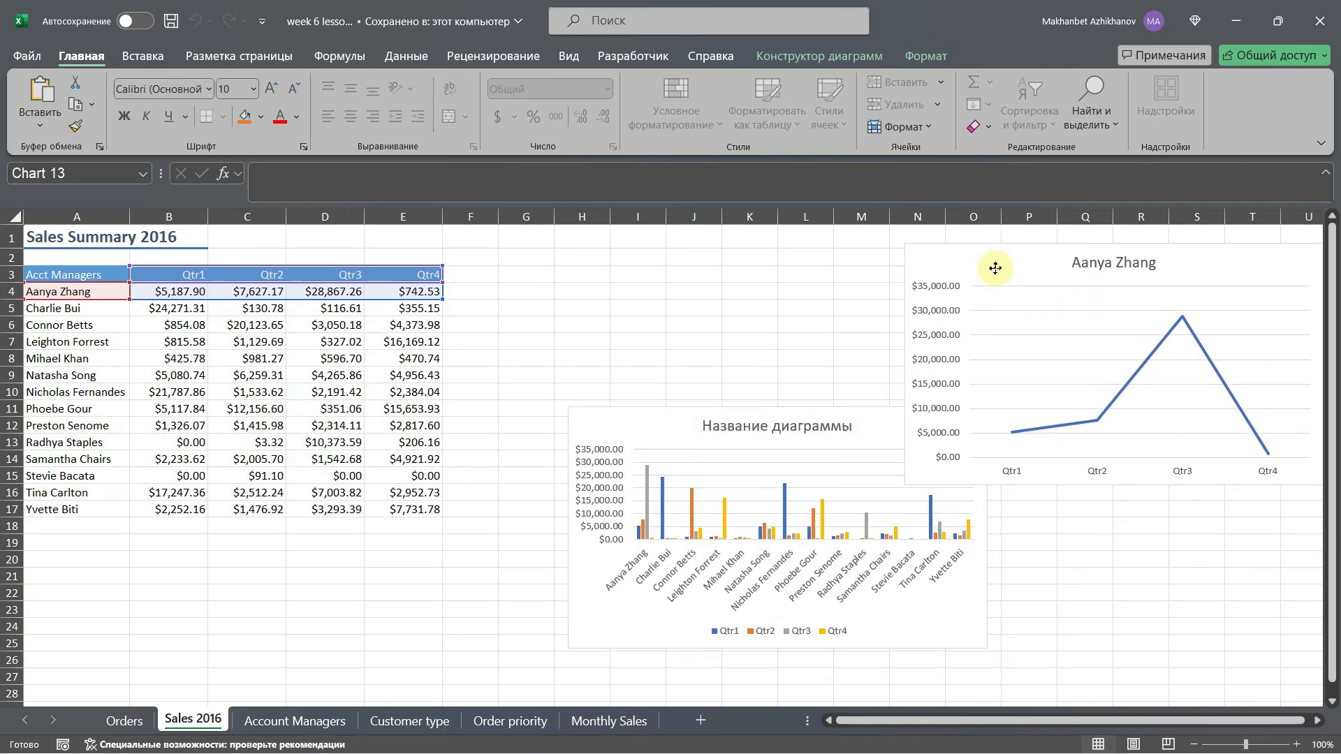
drag(681, 427, 579, 267)
drag(651, 509, 1010, 601)
drag(642, 567, 493, 632)
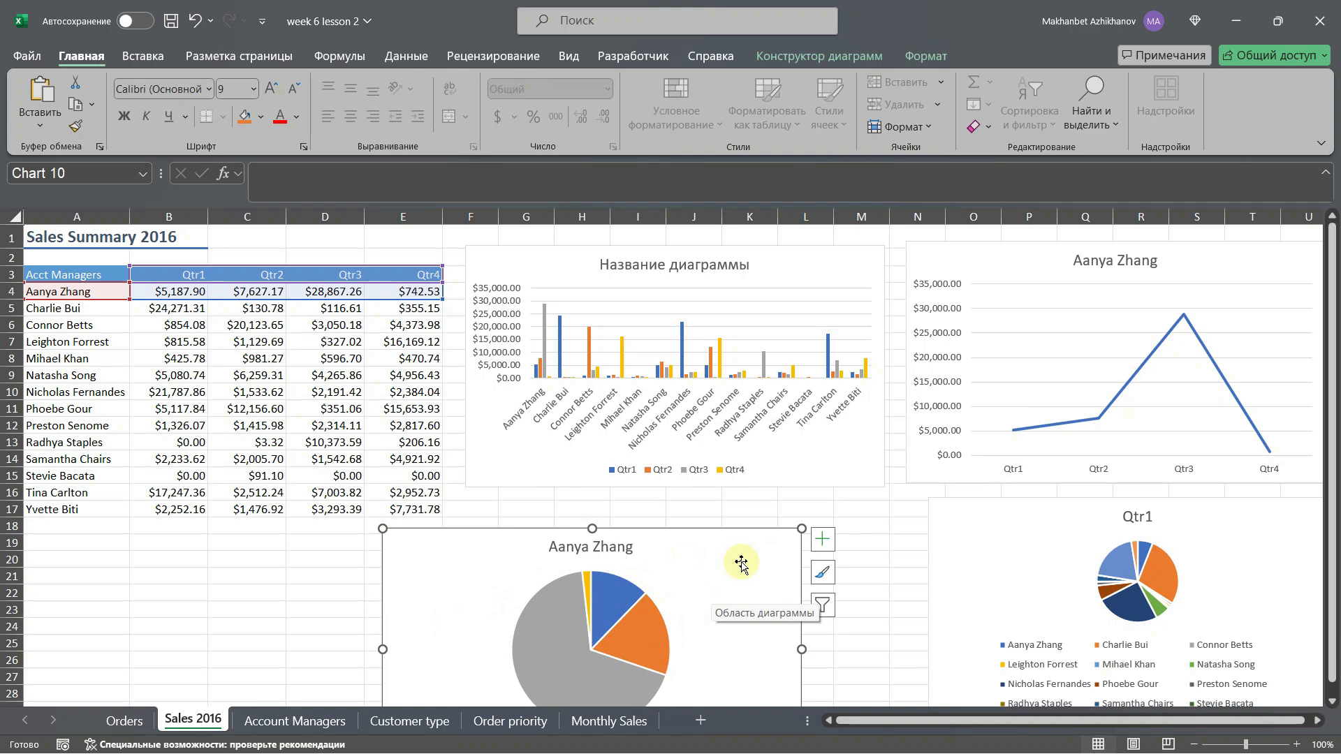
Step: Copy the quarterly pie chart below the table and paste it onto a new worksheet
key(ctrl+c)
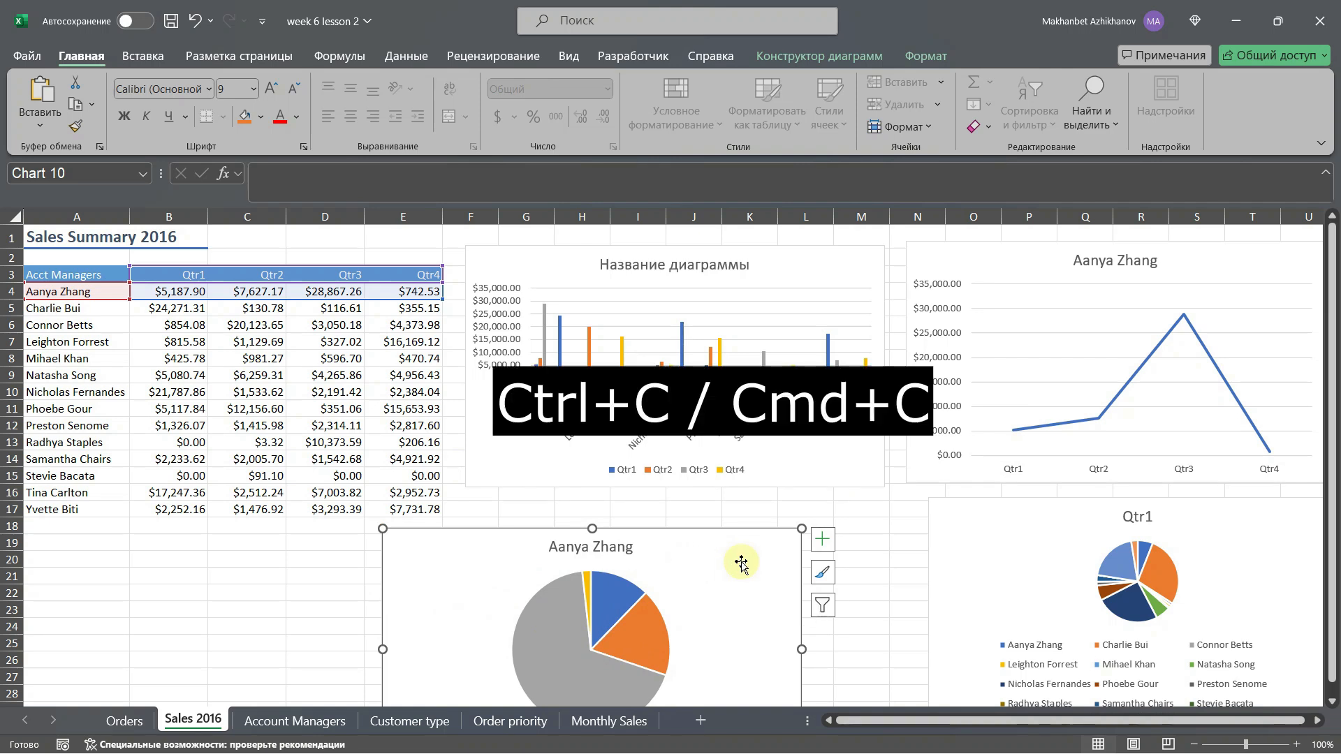
click(700, 720)
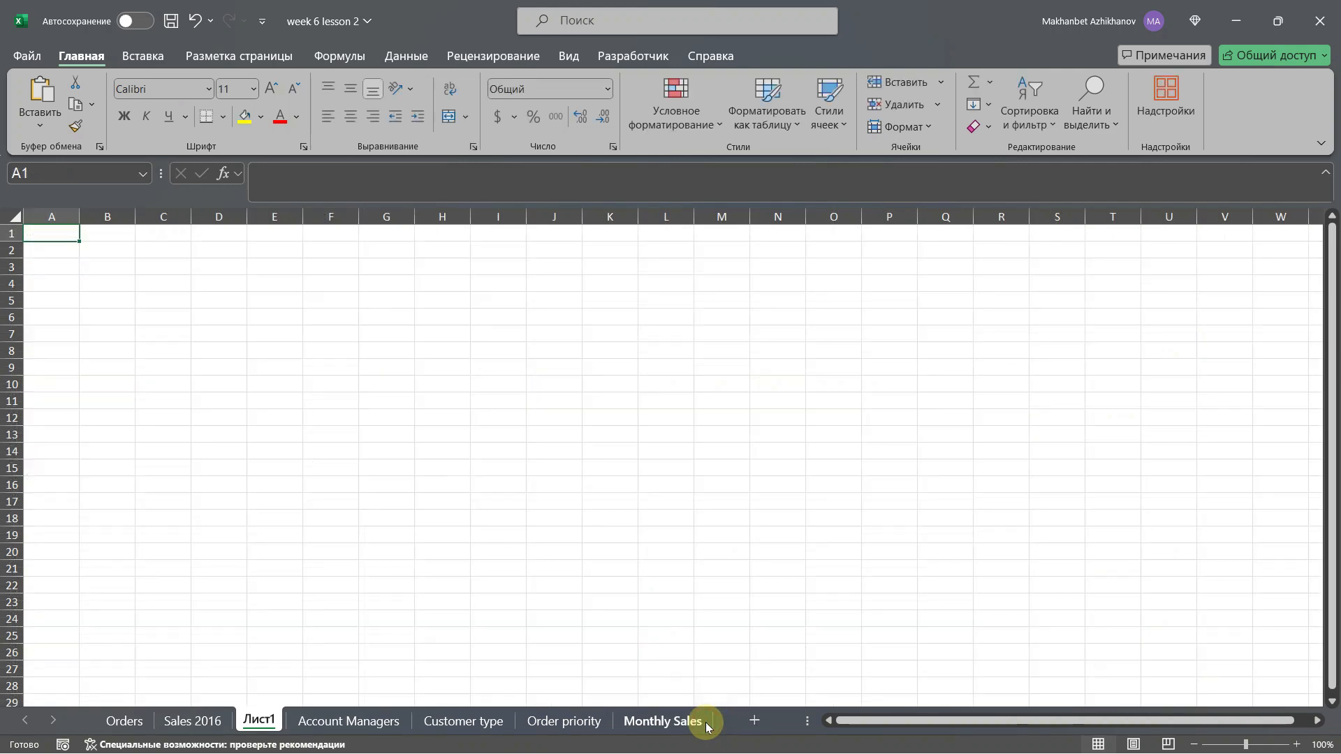
key(ctrl+v)
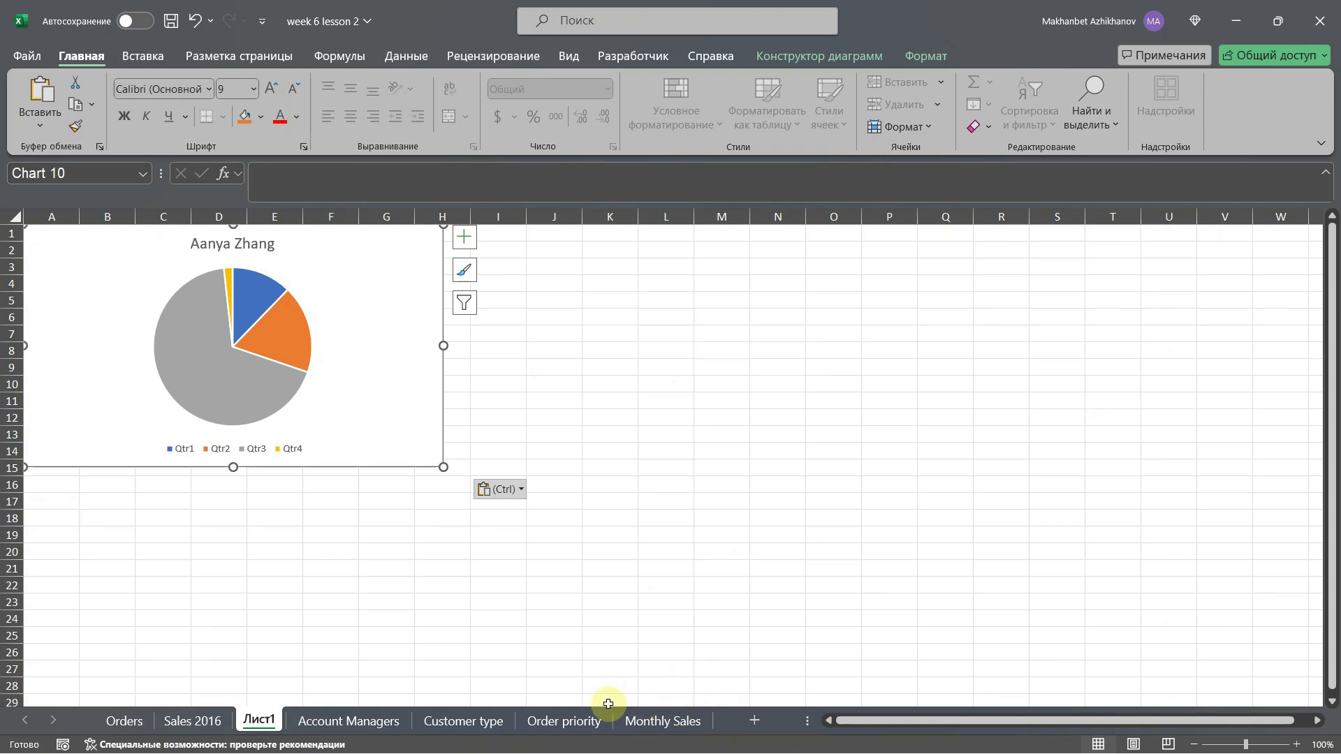
Step: Move the original quarterly pie chart from the Sales 2016 sheet to the existing Order priority sheet
click(213, 727)
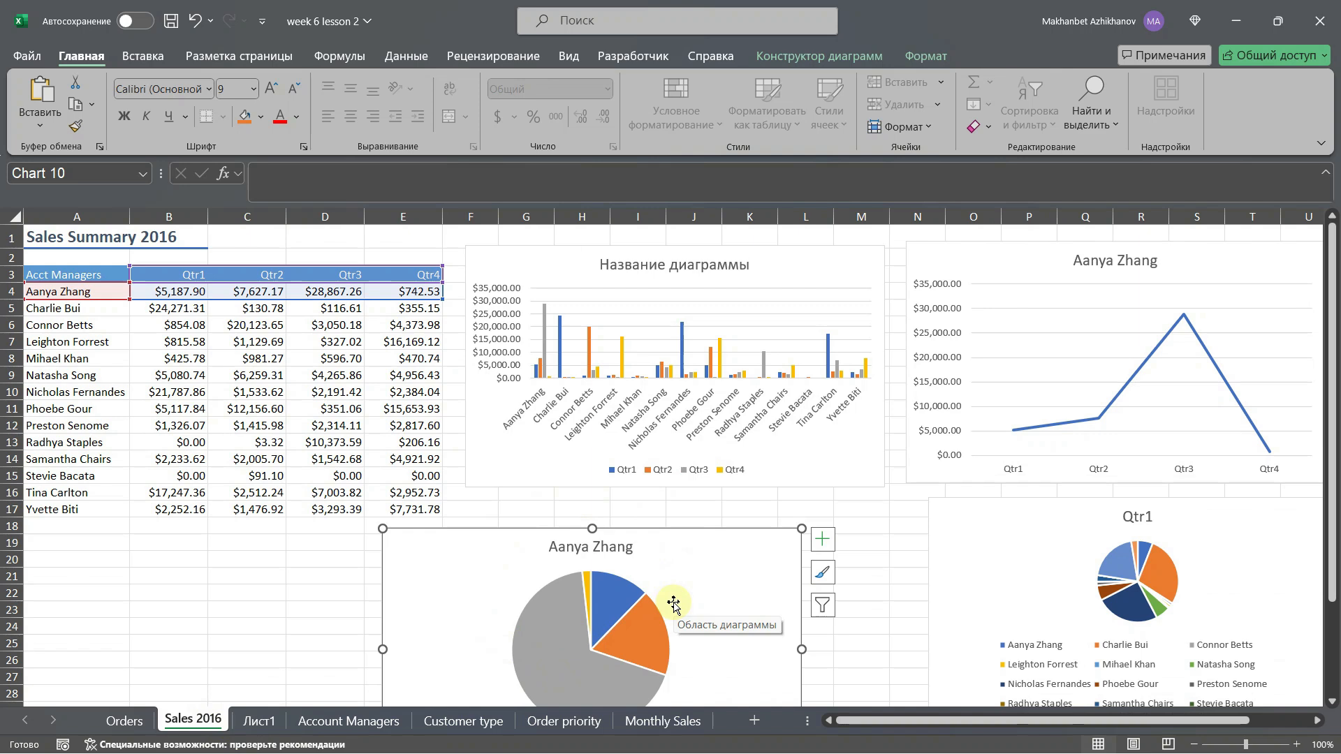
click(702, 508)
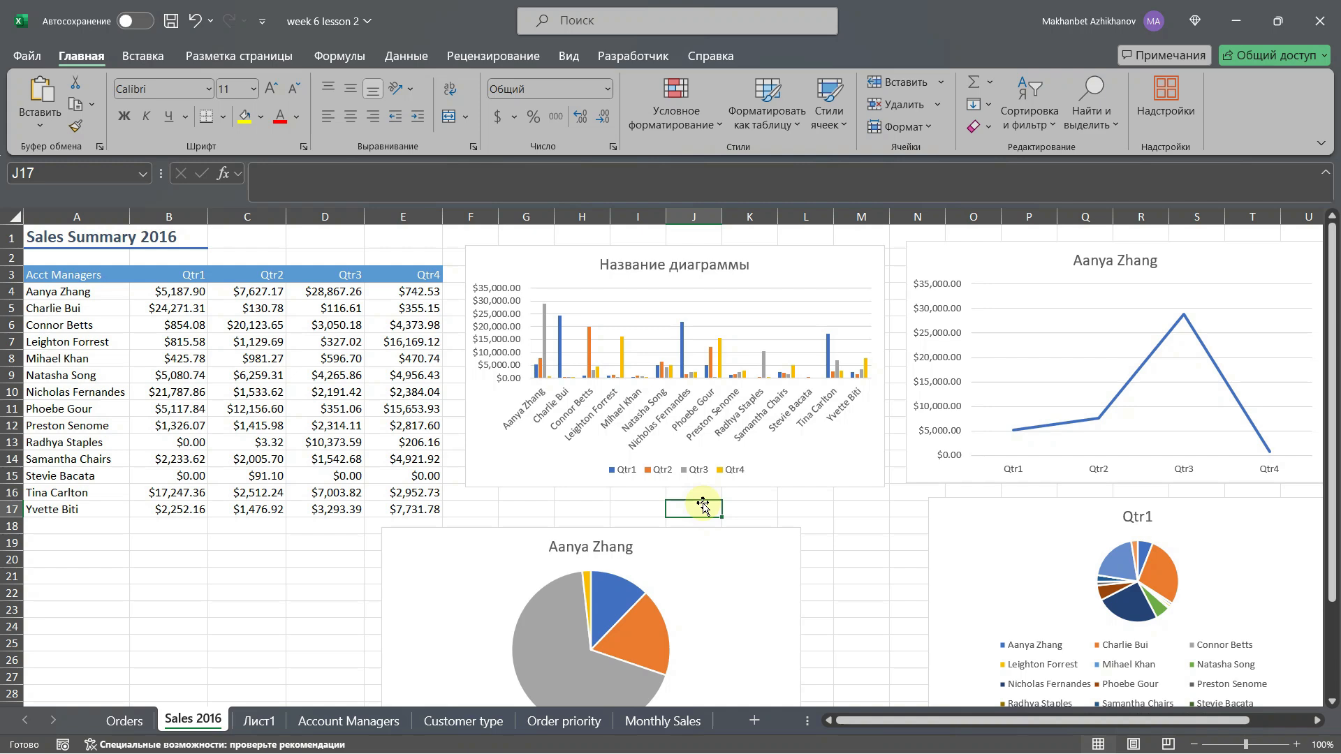
click(695, 538)
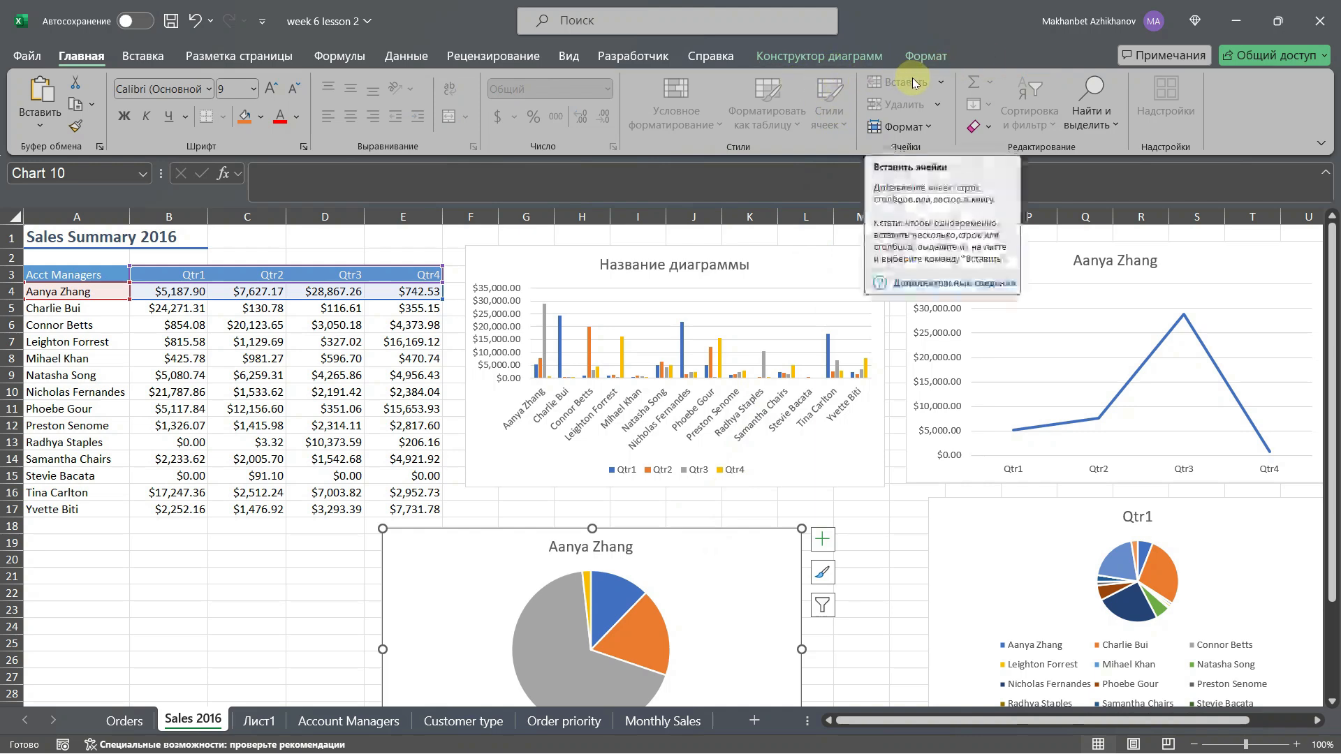
click(848, 60)
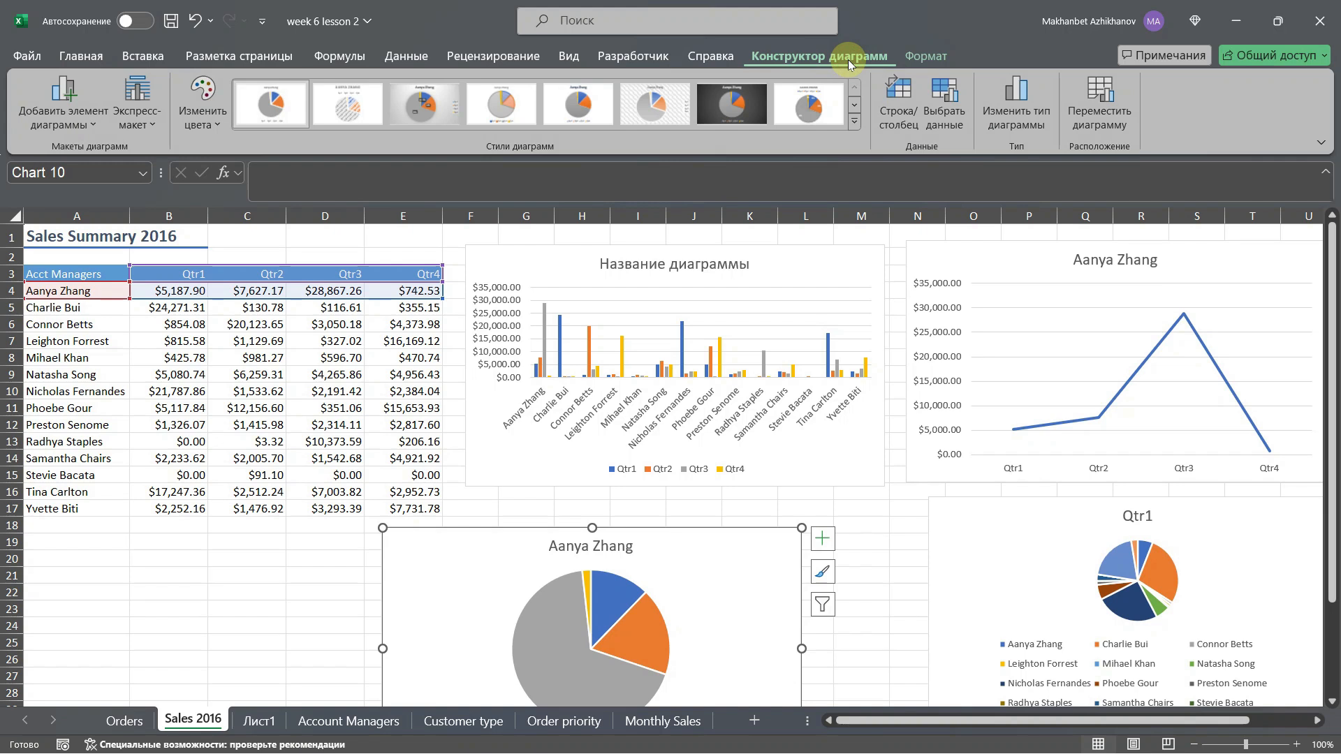
click(1100, 112)
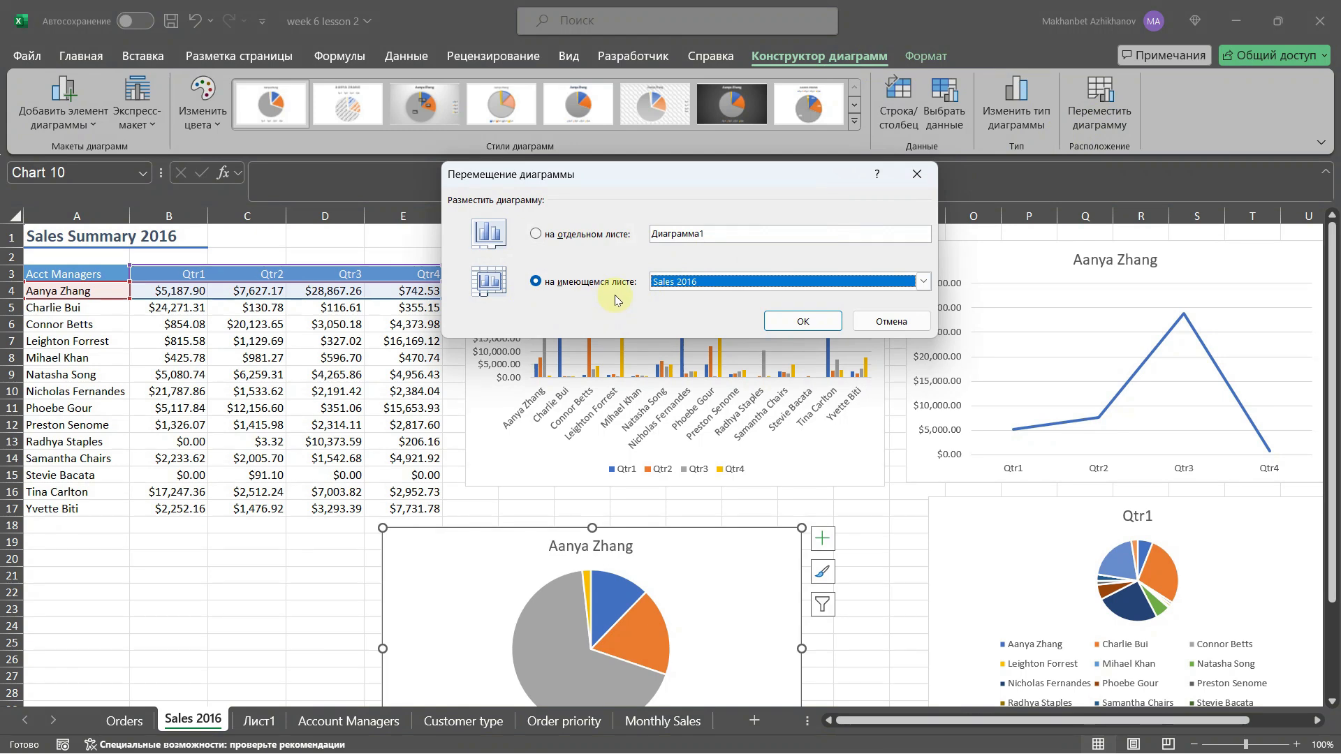
click(920, 281)
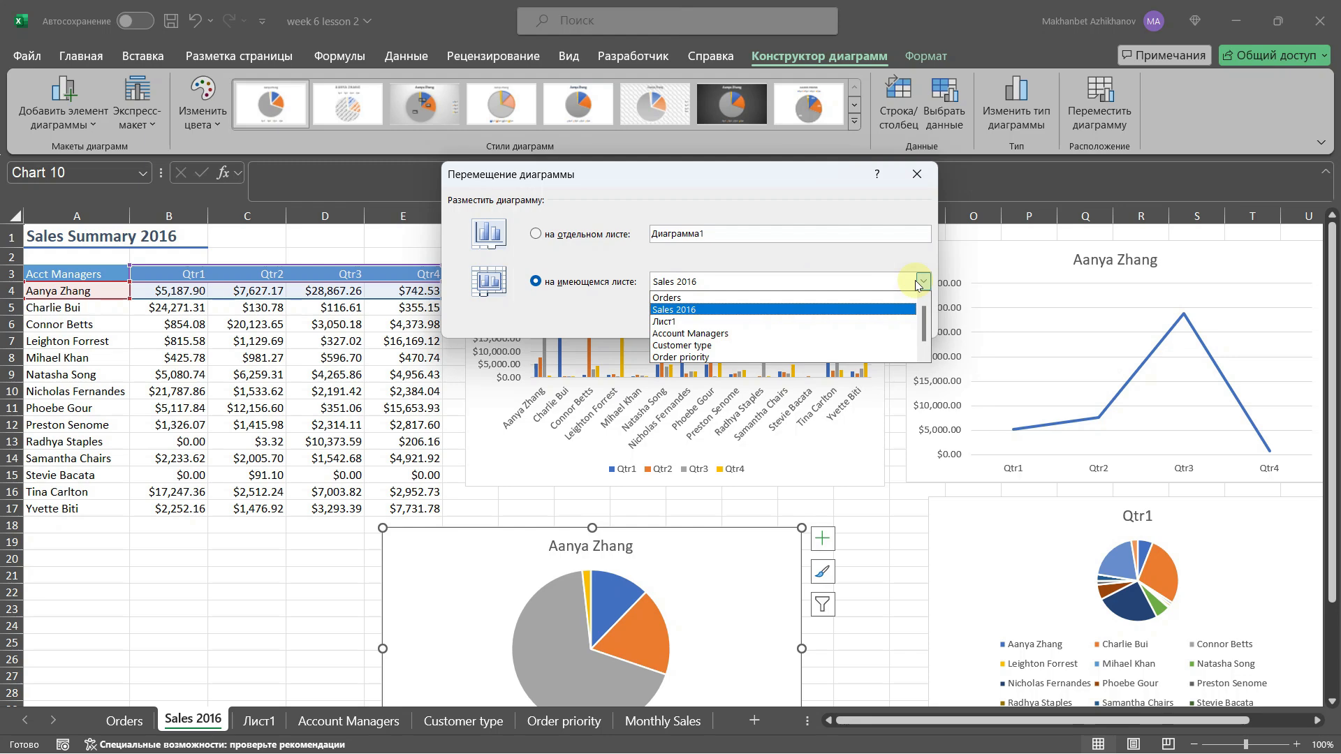
click(771, 358)
click(803, 321)
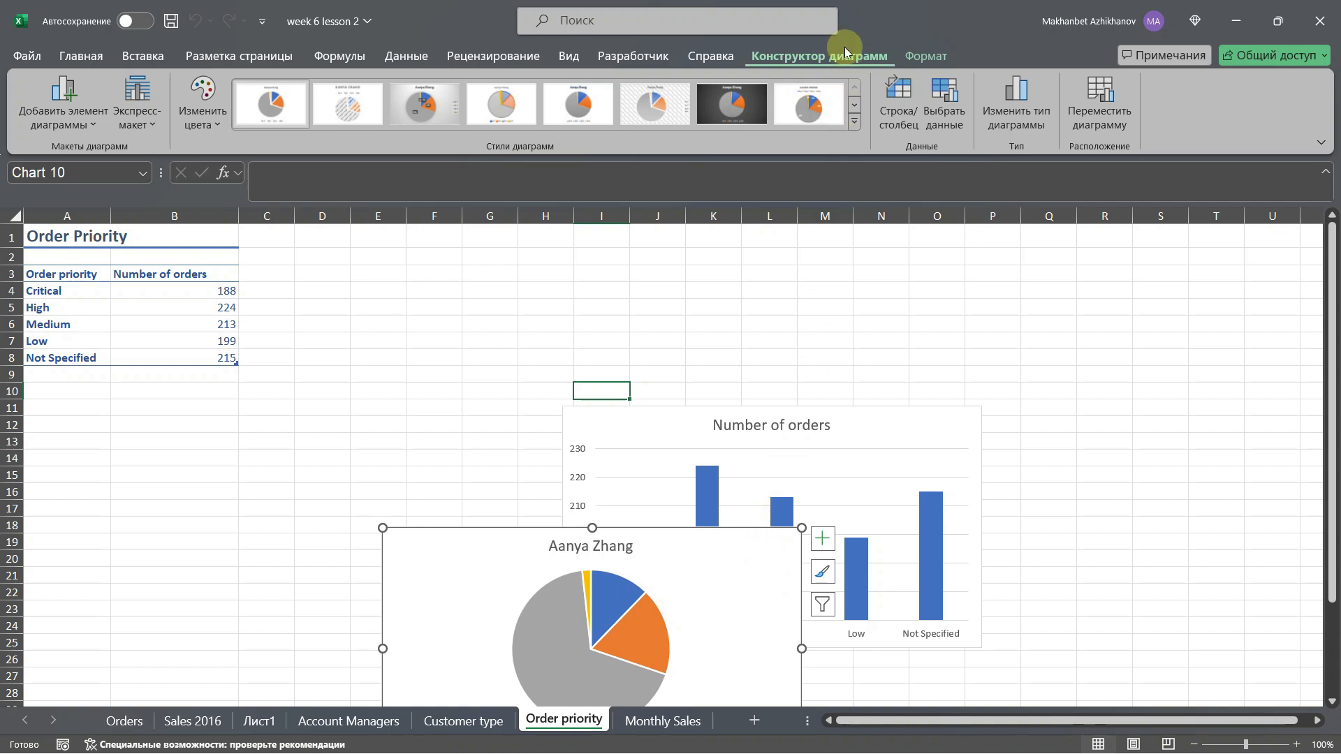
Step: Move the pie chart from the Order priority sheet back to the Sales 2016 sheet
click(1093, 127)
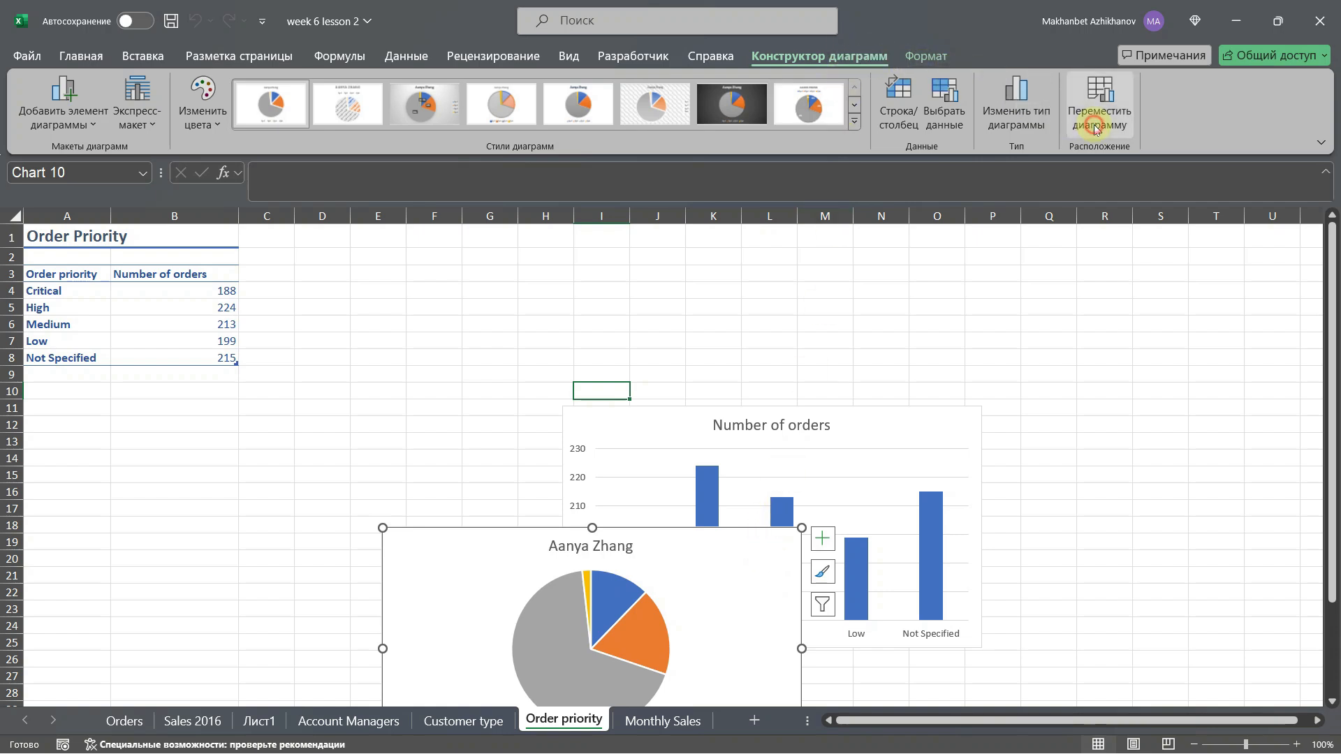
click(848, 283)
click(833, 299)
click(795, 320)
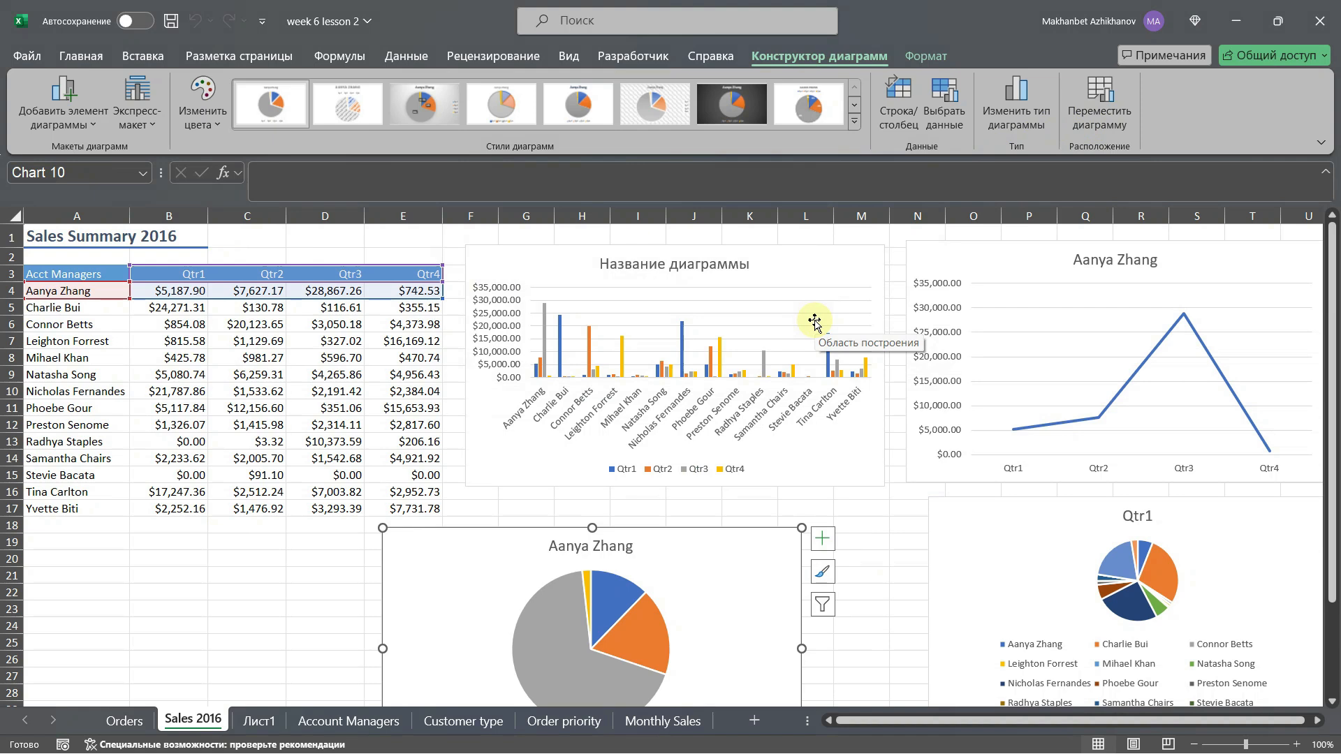
Step: Move the quarterly pie chart from Sales 2016 to a separate chart sheet named Диаграмма1
click(1091, 130)
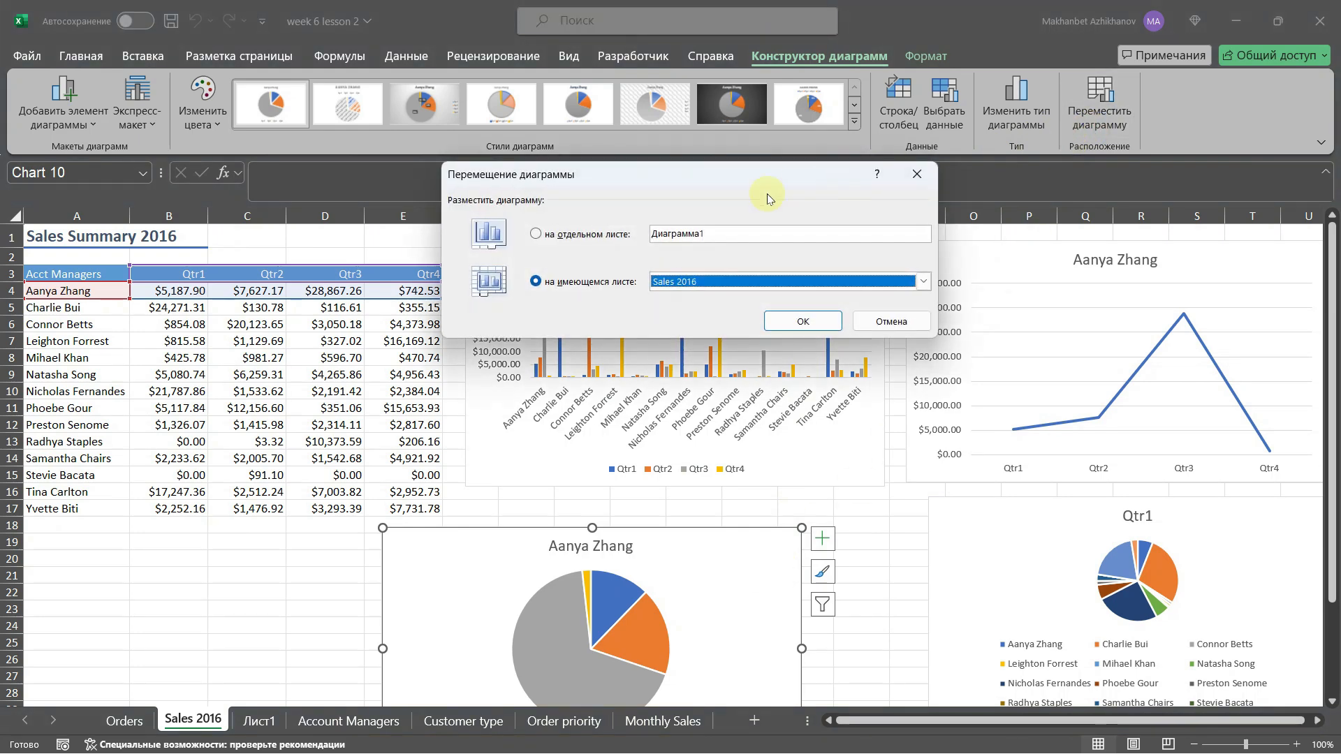
click(539, 236)
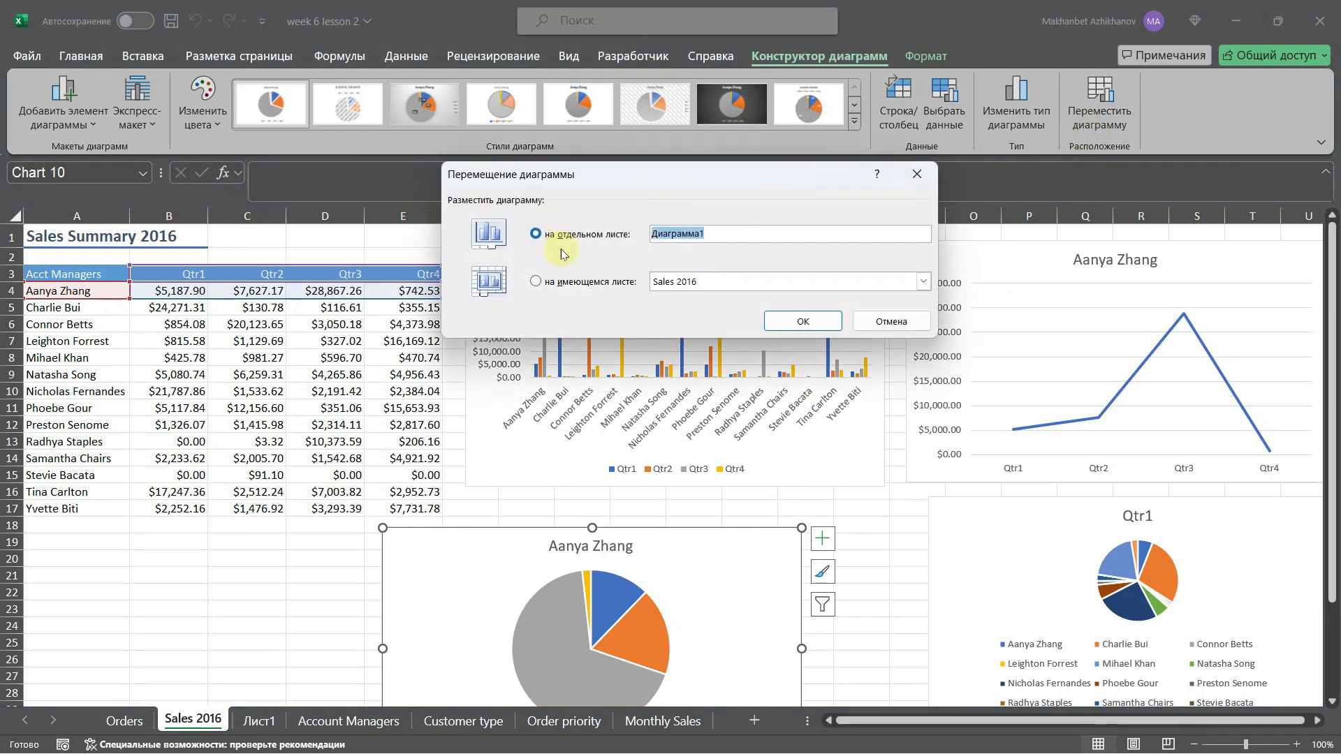
click(796, 321)
mouse_move(789, 318)
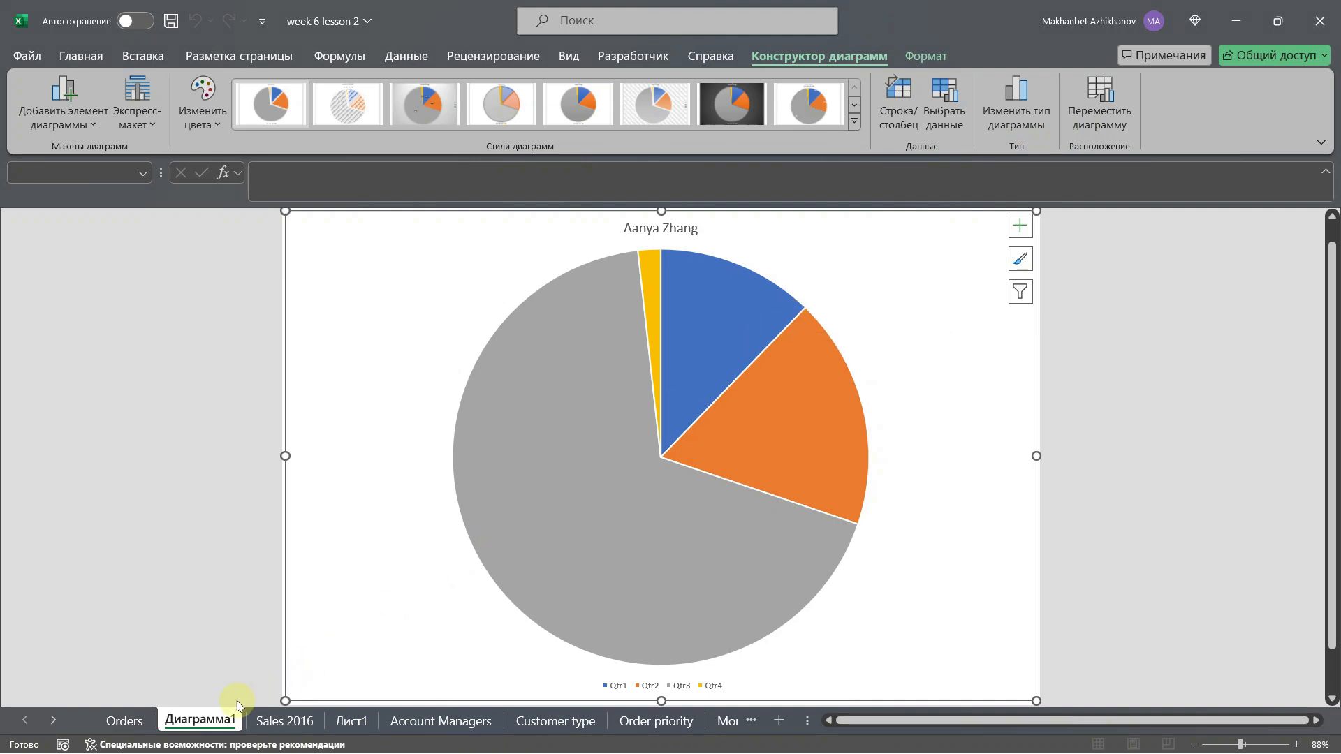
Step: Rename the Диаграмма1 chart sheet with the account manager's name followed by 2016
click(215, 715)
text(Aanya Zhang2016)
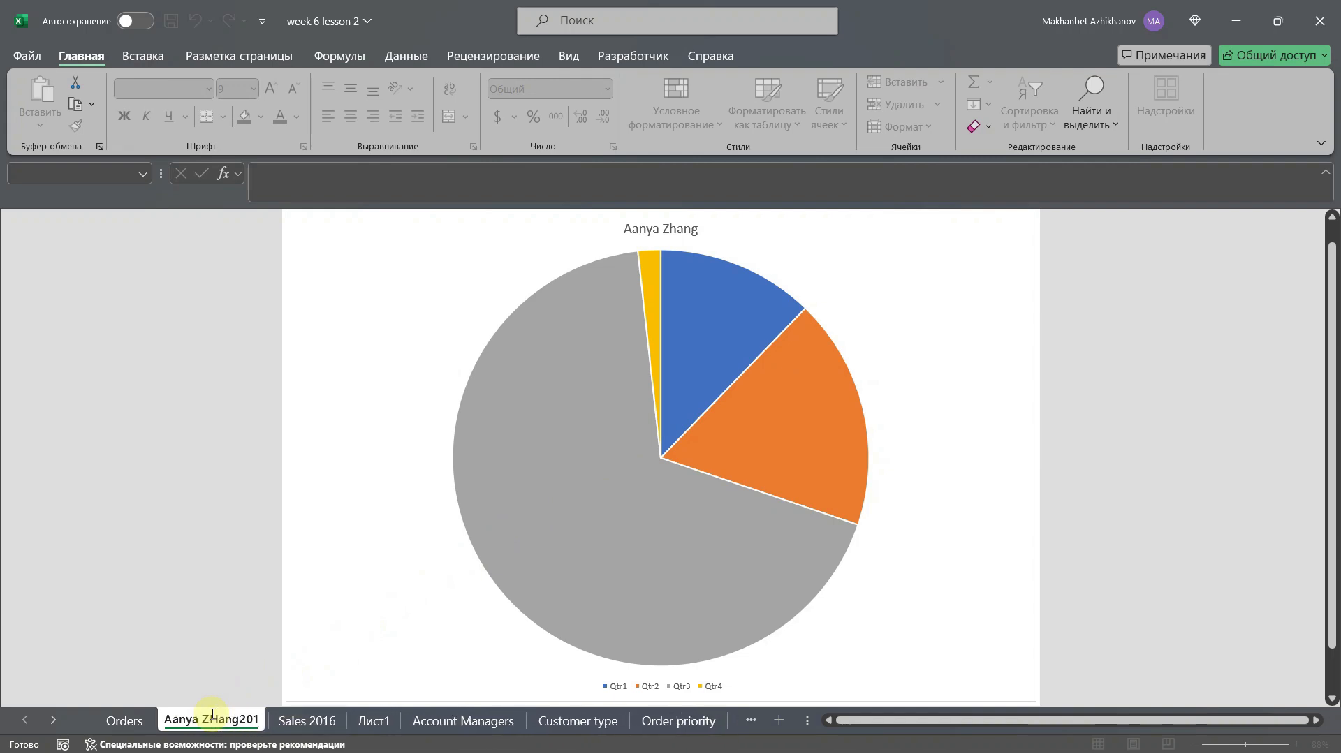
key(Return)
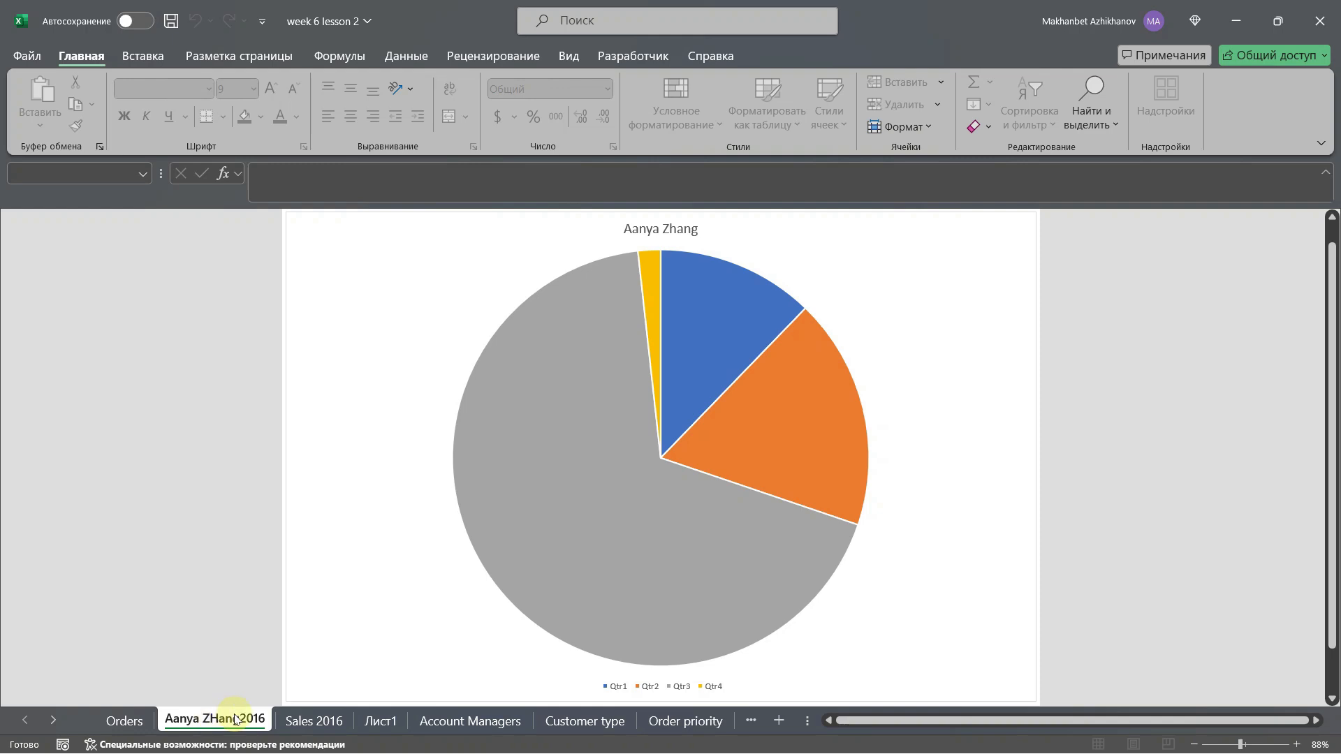
Step: Enlarge the column chart on the Sales 2016 sheet and shift it slightly down
click(296, 720)
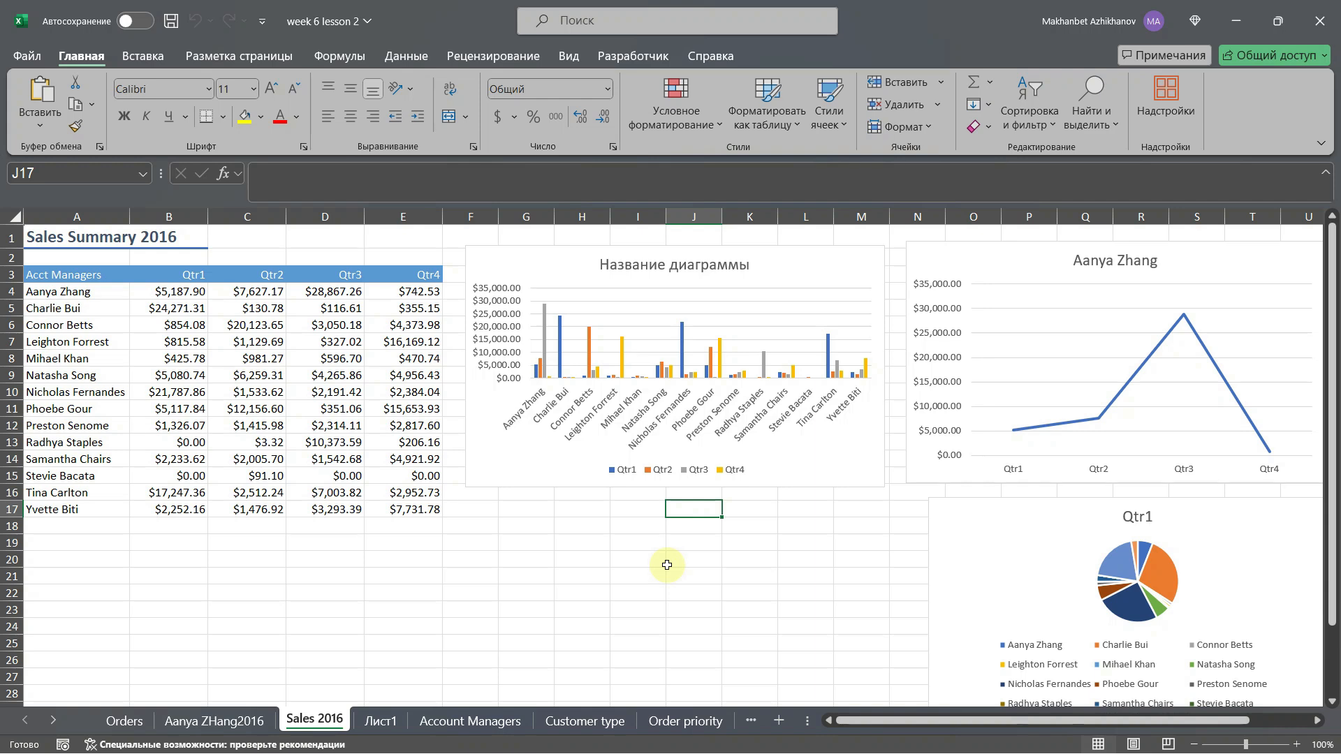
click(794, 467)
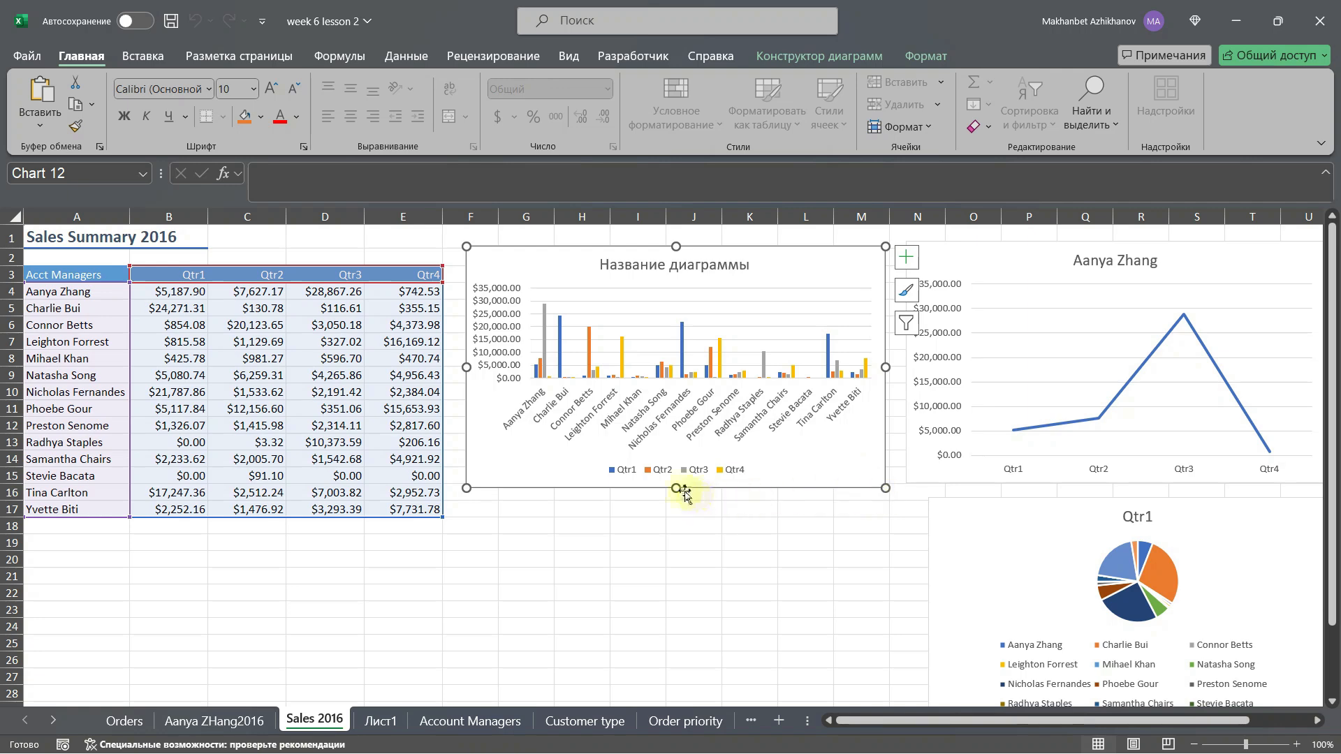
drag(883, 489, 954, 544)
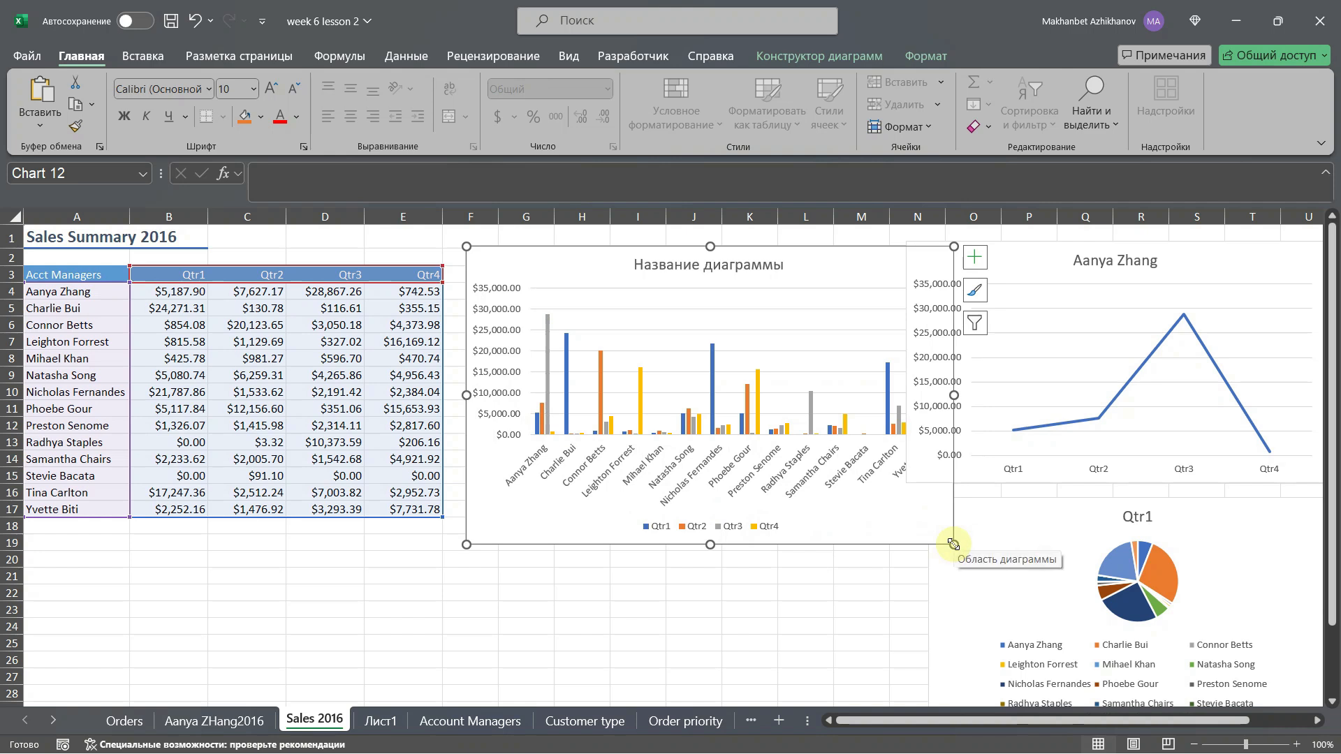
drag(892, 525, 865, 605)
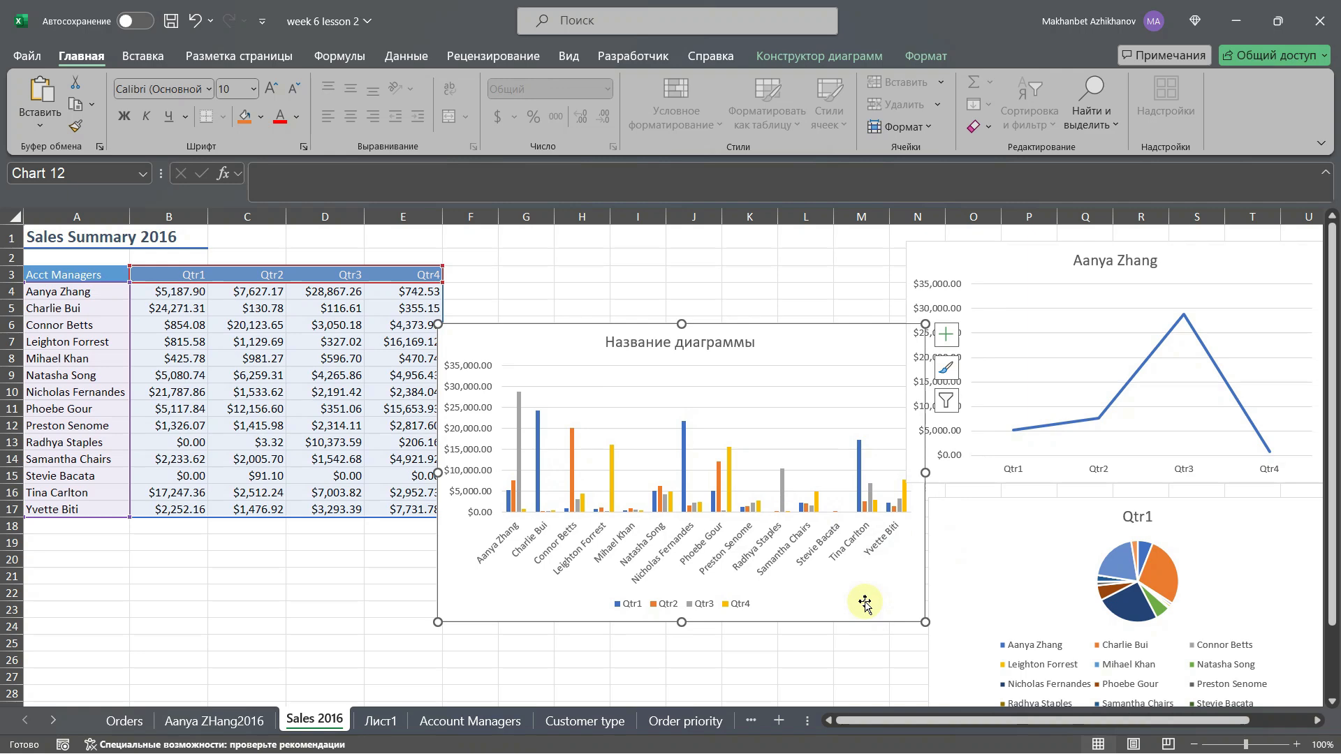
Step: Enable gridline printing for the Sales 2016 sheet and set its page orientation to landscape (Альбомная)
click(602, 307)
click(259, 65)
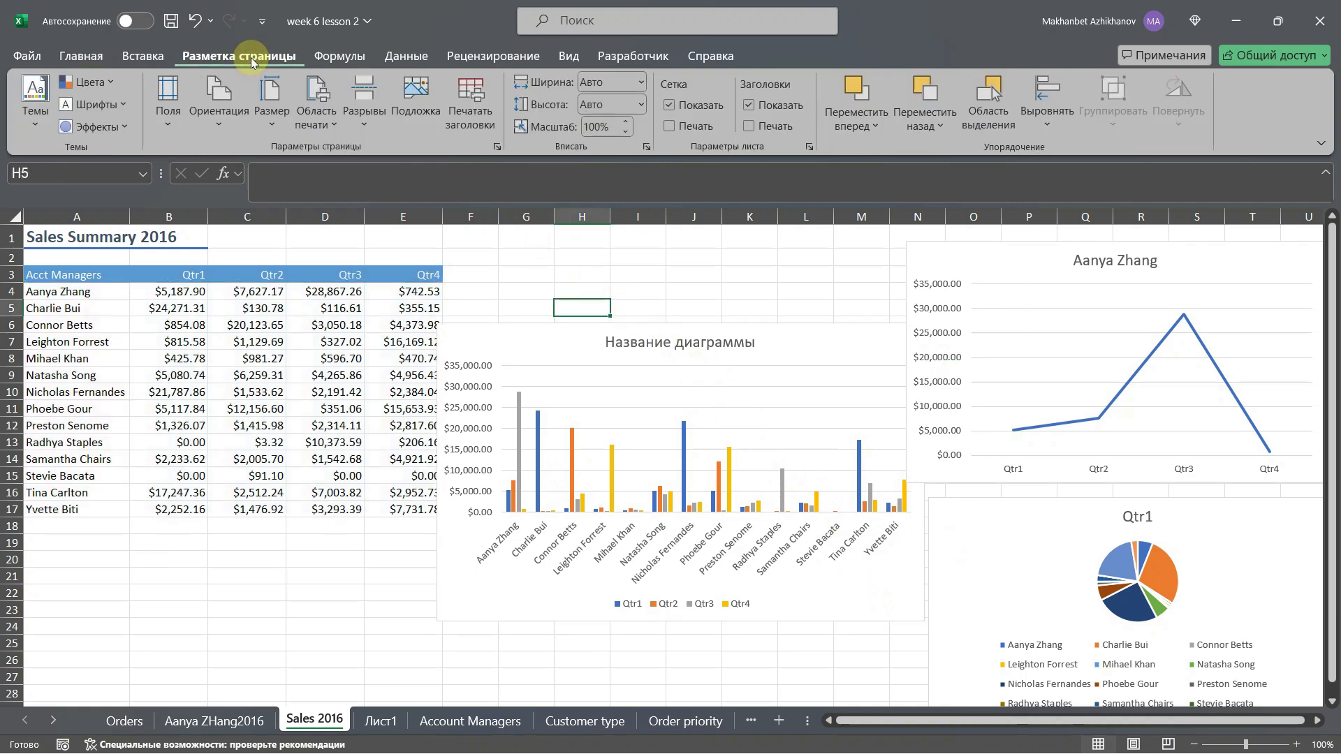
click(670, 126)
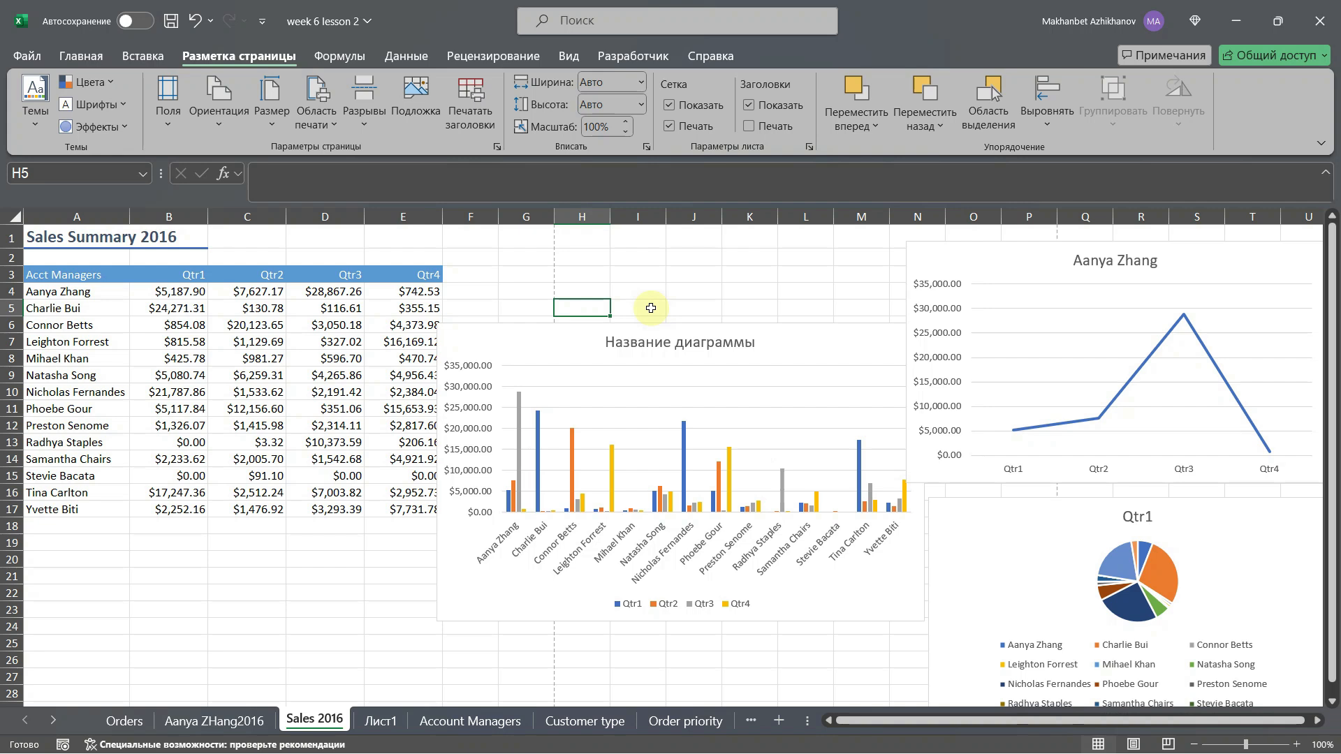
click(219, 115)
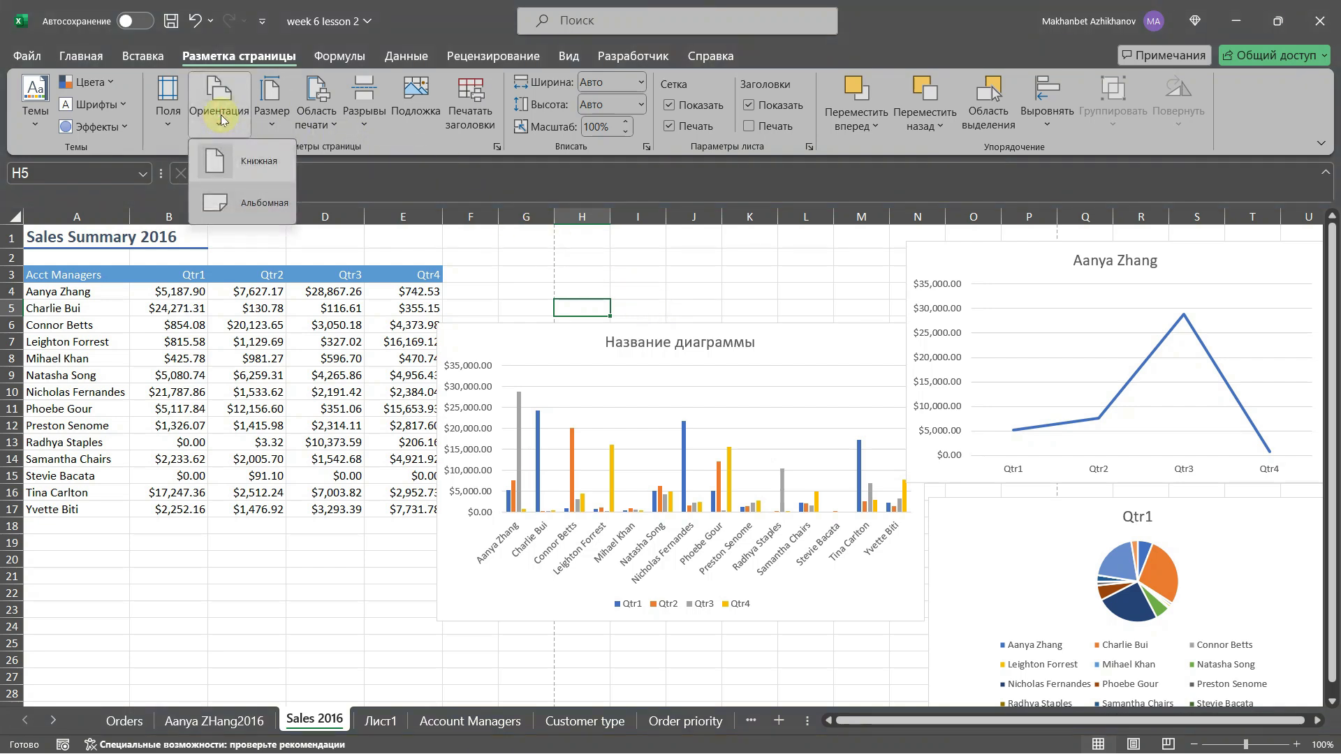
click(258, 204)
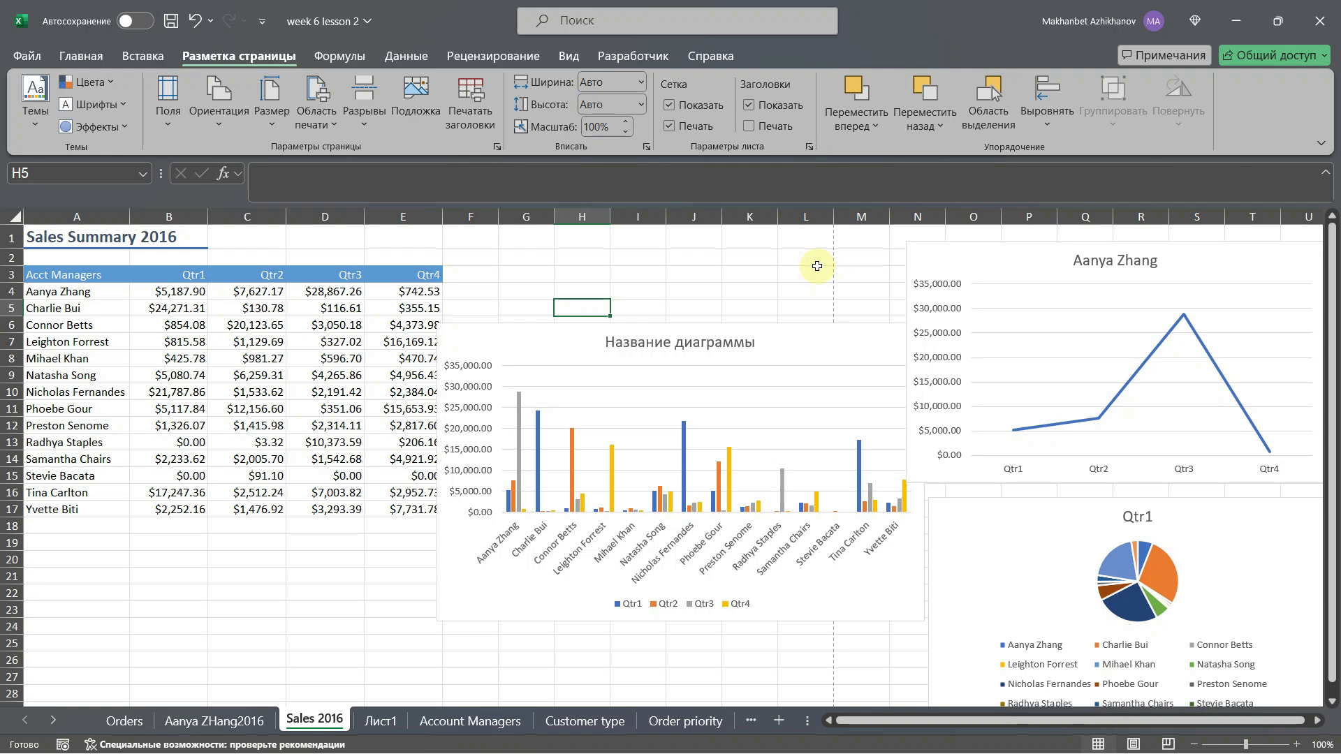
Step: Shrink the column chart and place it below the sales table, starting around row 20
scroll(817, 266, down, 2)
click(496, 484)
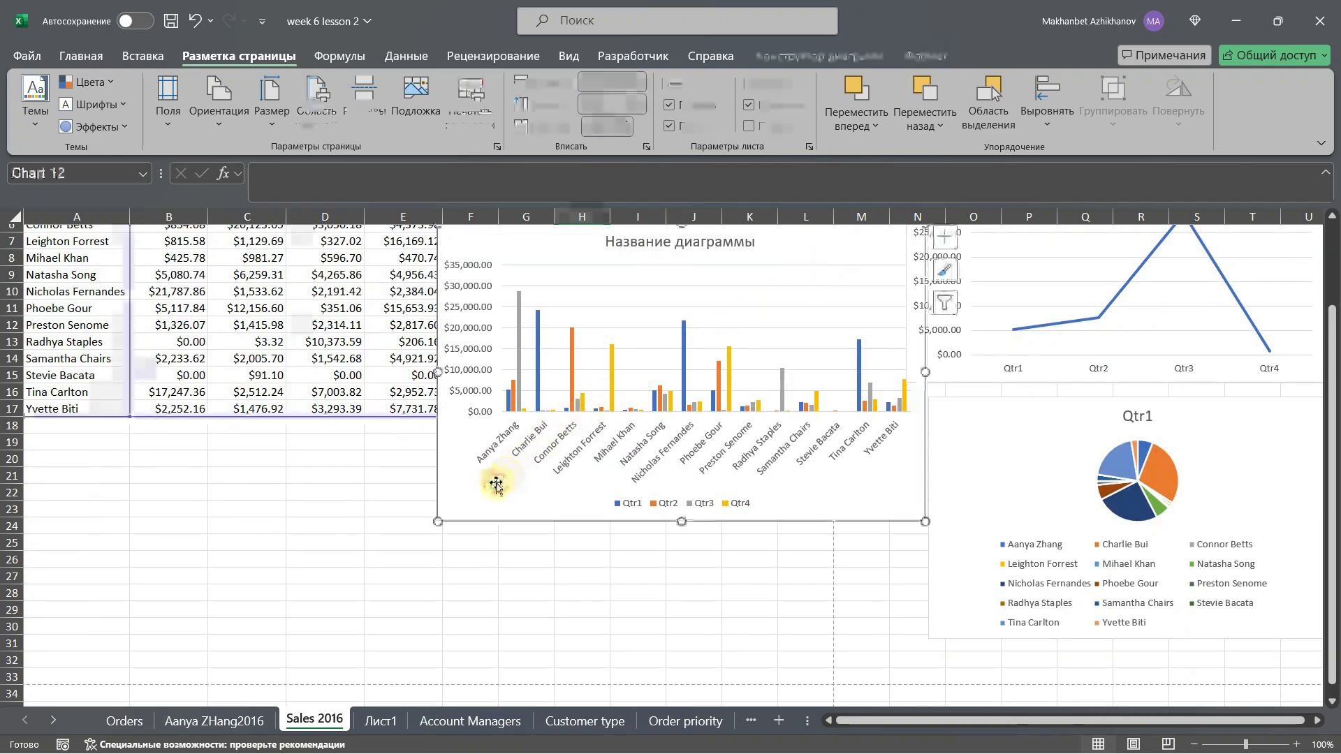
mouse_move(439, 520)
mouse_down()
mouse_move(475, 400)
mouse_move(464, 413)
mouse_up()
drag(475, 363, 275, 605)
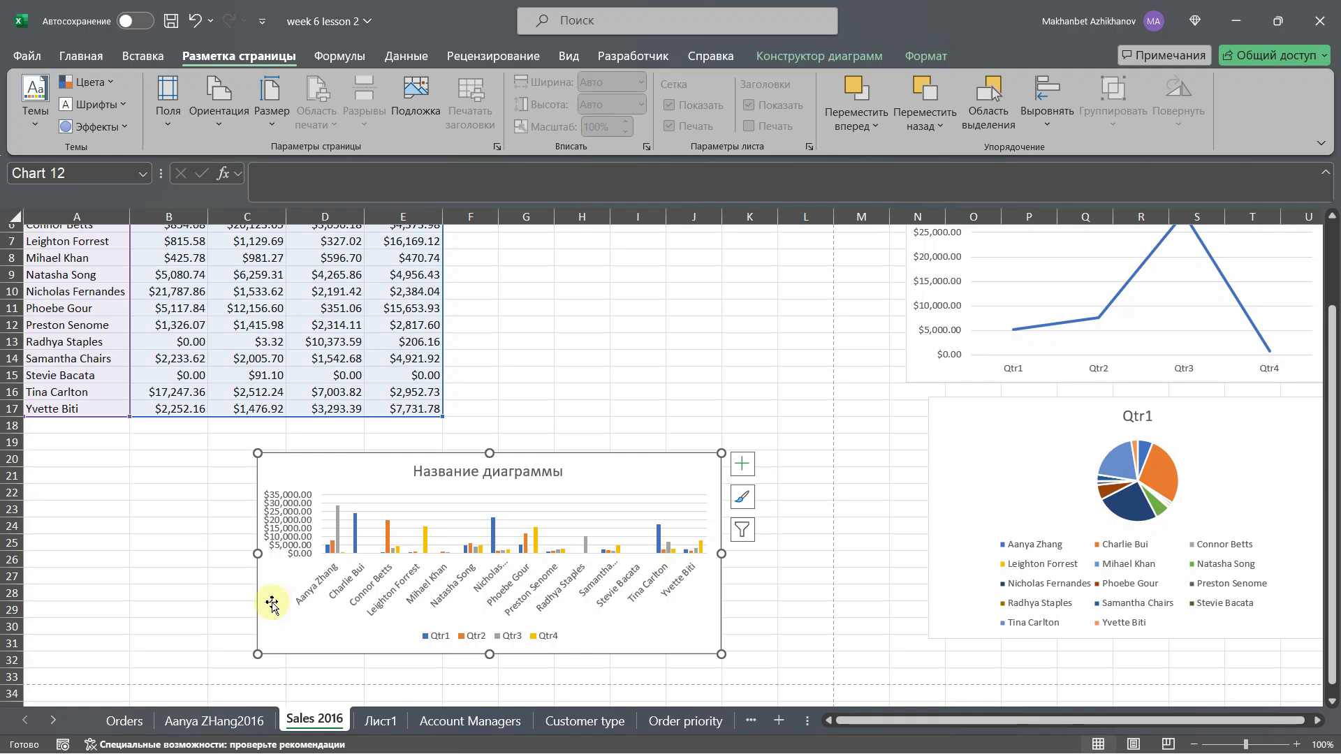
Step: Move the column chart to column A at row 34, below the page break, and enlarge it to span columns A through L
scroll(275, 559, down, 6)
drag(268, 376, 35, 569)
scroll(263, 500, down, 4)
drag(489, 388, 803, 673)
scroll(724, 559, up, 4)
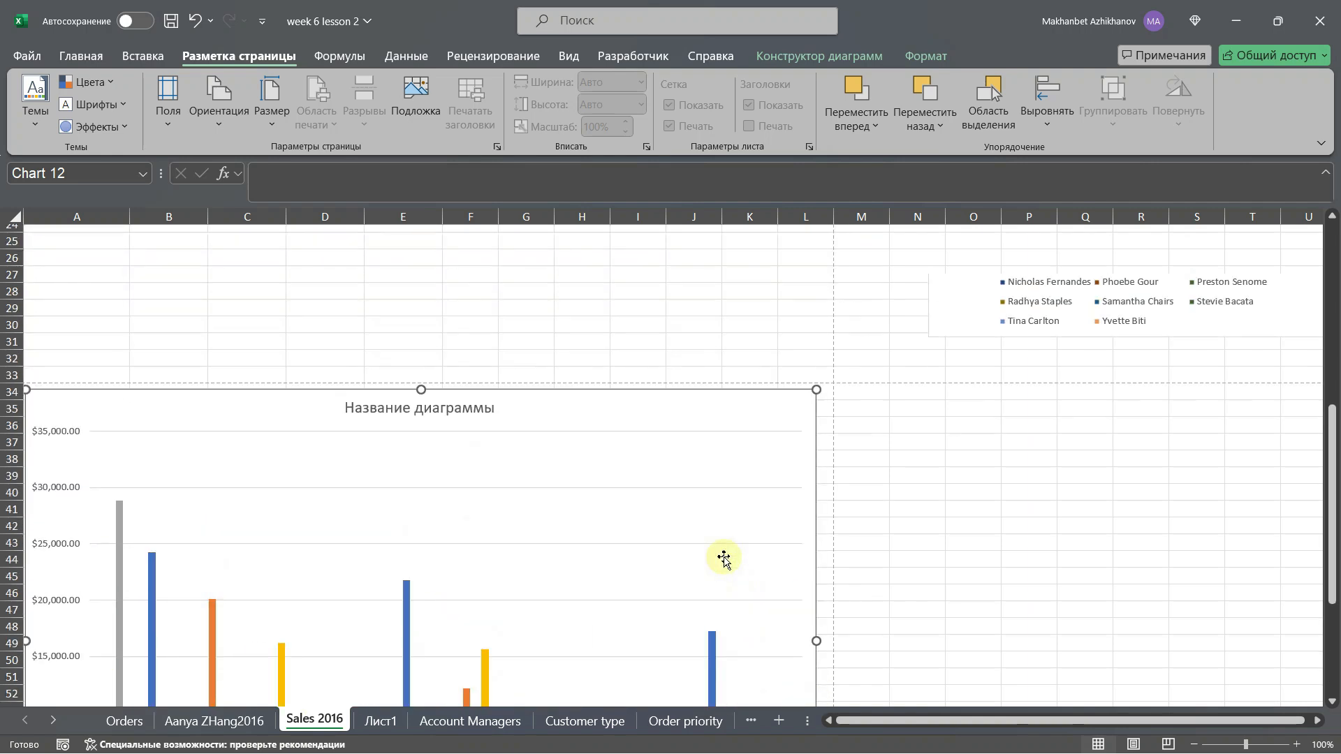